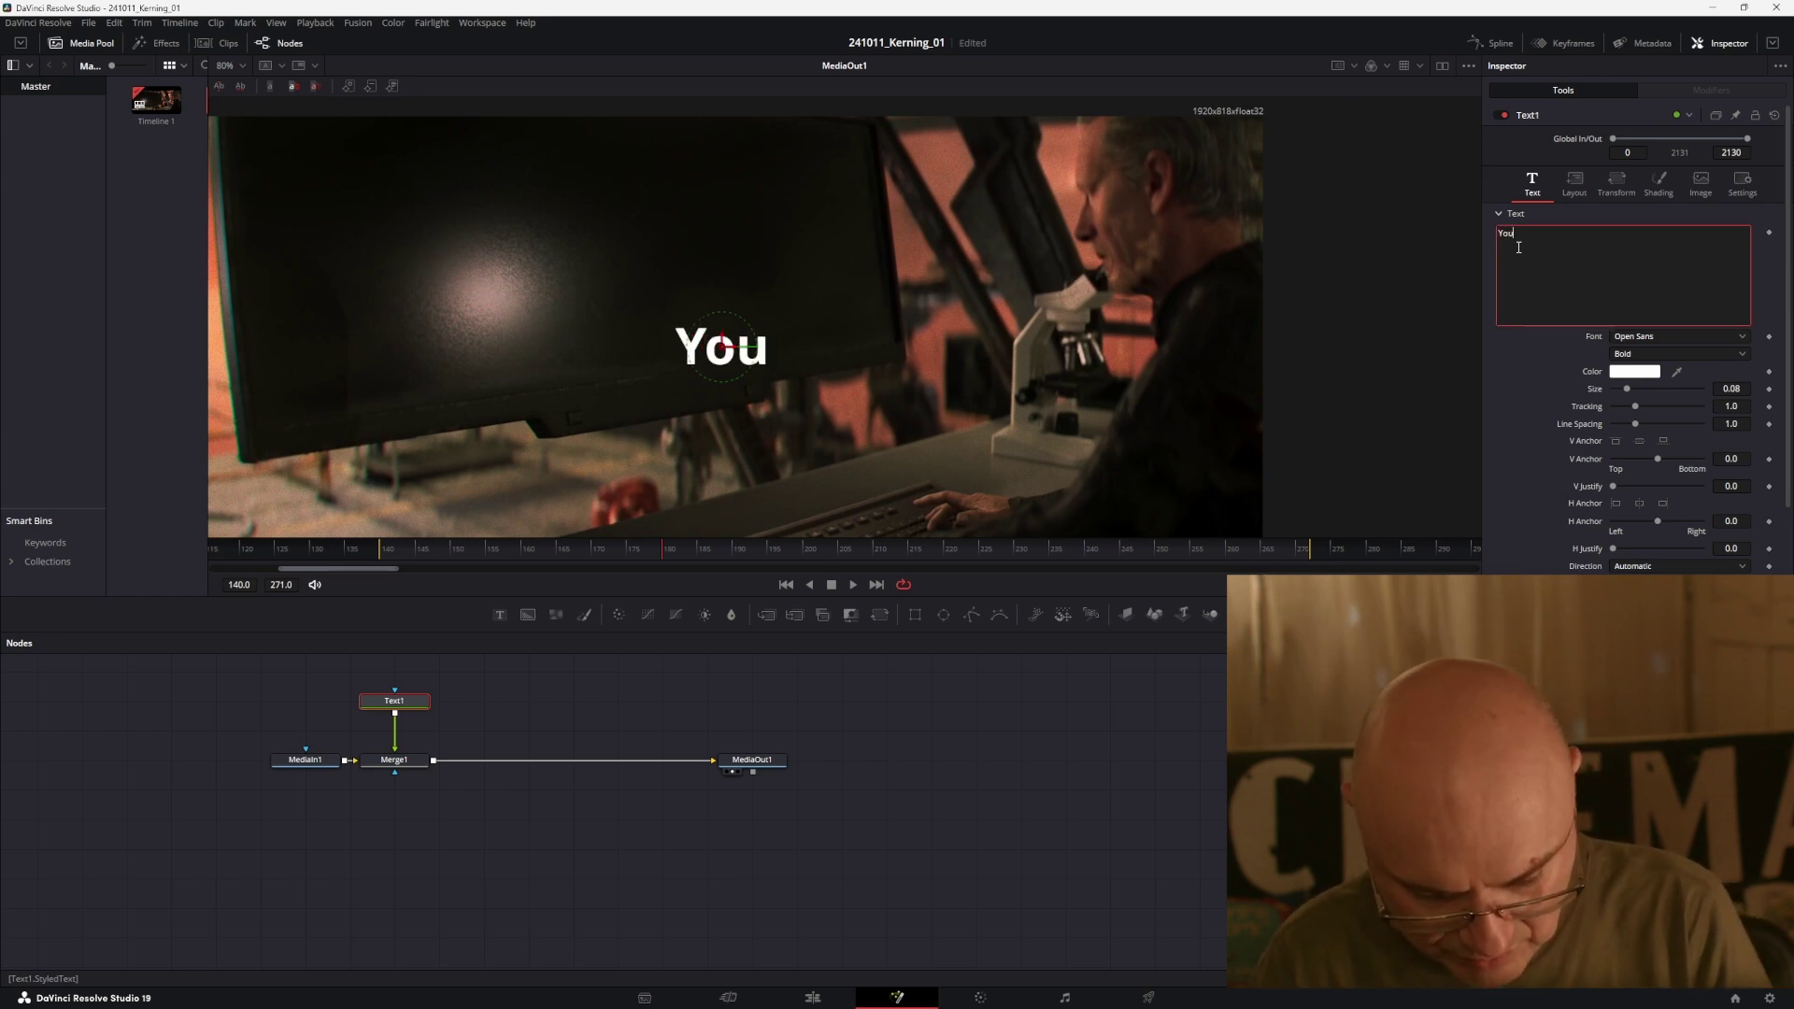
Type 'Your Title' into the Text+ node's Text box
text(itle)
Raise the title's Size slider to about 0.26 so it fills more of the frame
drag(1627, 389, 1663, 393)
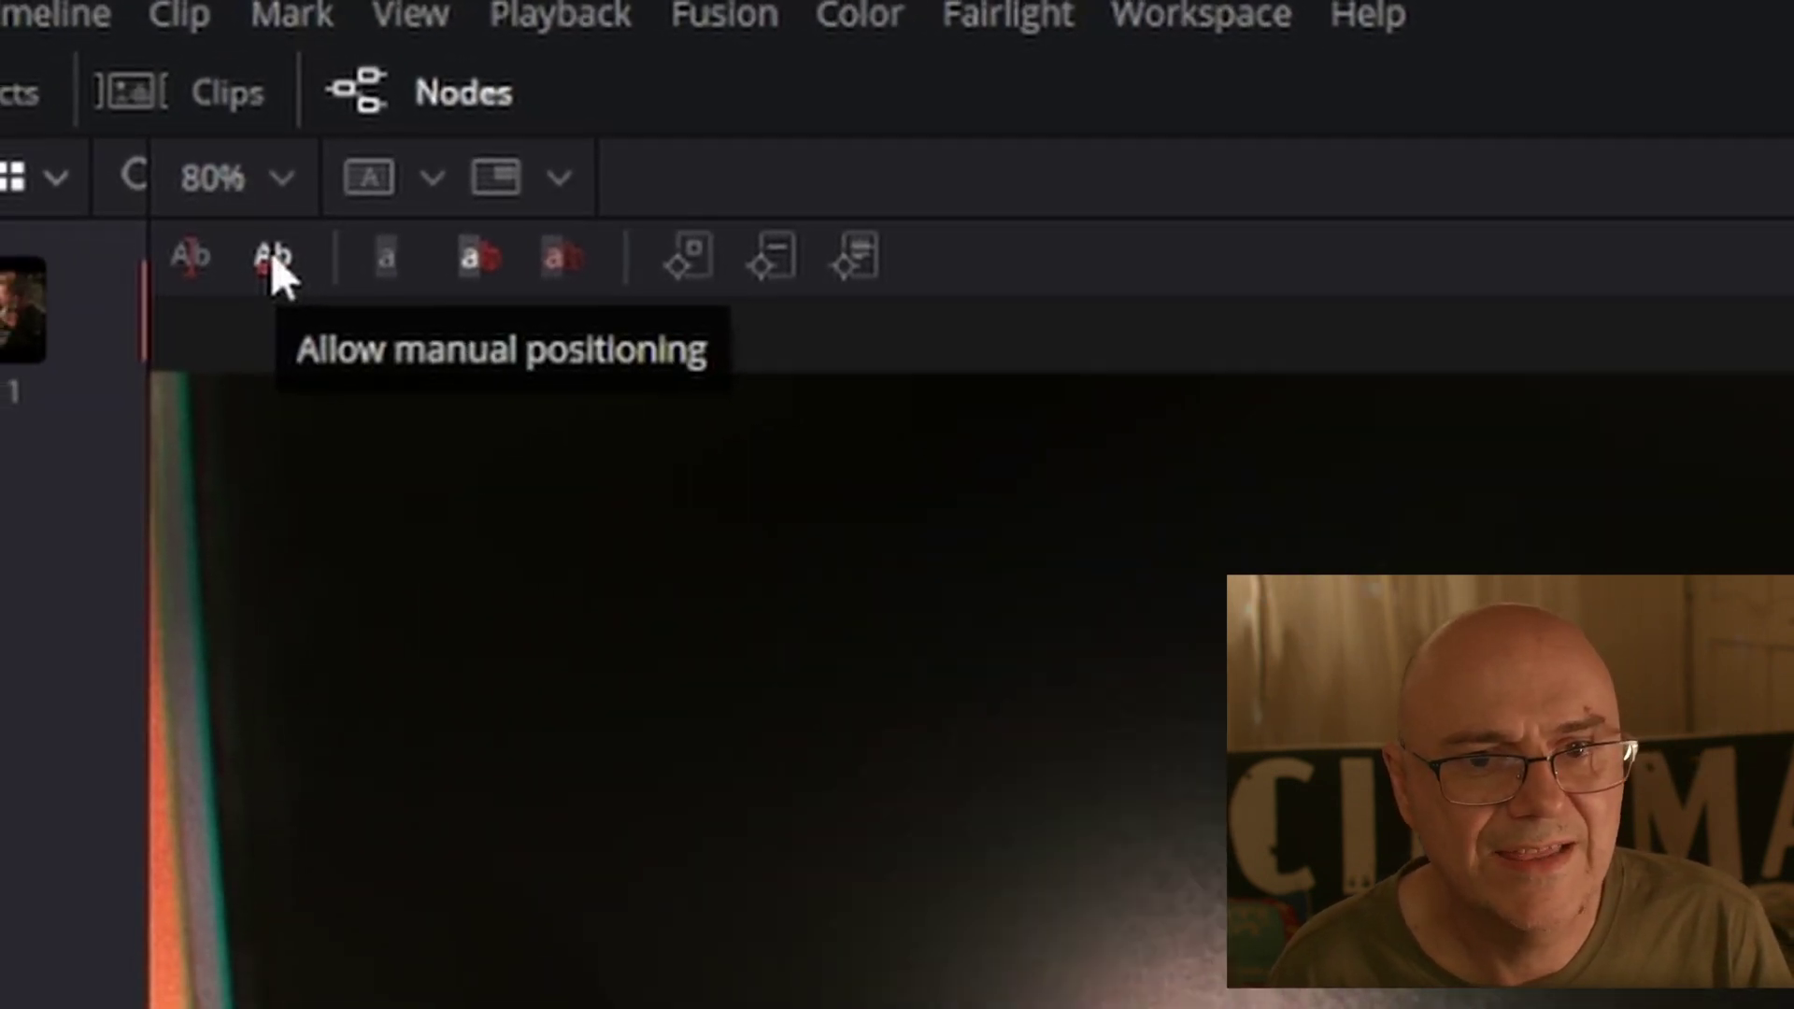
Turn on per-letter kerning and try nudging the u left, undoing the move
click(273, 258)
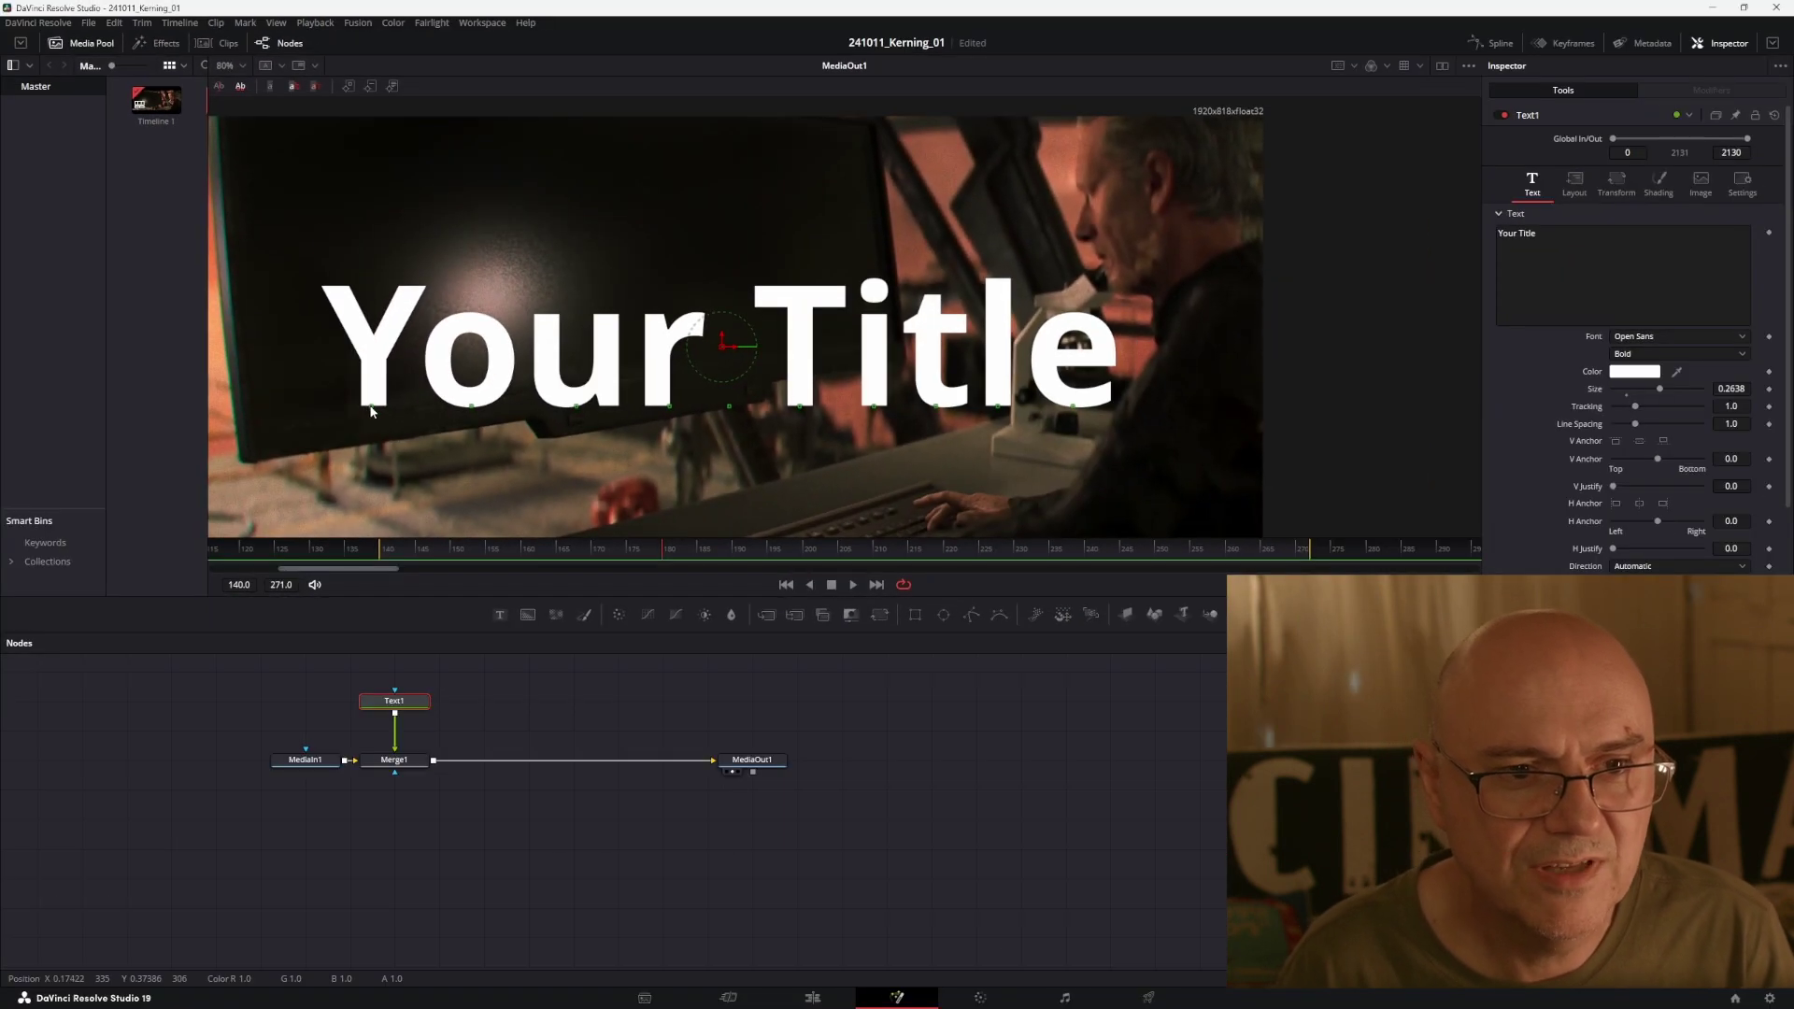
click(371, 407)
key(alt+Left)
drag(558, 414, 576, 459)
key(ctrl+z)
Shift the r slightly left and move the T right to widen the word gap
drag(701, 492, 468, 411)
click(531, 304)
drag(660, 414, 653, 414)
drag(804, 409, 809, 411)
Tighten the second t, then move the whole word Title right after Your
click(936, 411)
drag(935, 411, 930, 412)
click(996, 413)
drag(1133, 461, 813, 316)
mouse_move(812, 410)
mouse_down()
mouse_move(861, 408)
mouse_move(833, 405)
mouse_up()
On the Edit page, drag a Fusion Composition from Effects onto track V2
click(812, 998)
mouse_move(699, 790)
mouse_down()
mouse_move(946, 824)
mouse_move(669, 797)
mouse_move(1209, 827)
mouse_move(705, 802)
mouse_up()
click(43, 726)
drag(183, 686, 1080, 804)
Open the Fusion Composition in Fusion and connect a new Text+ node to MediaOut1
click(1034, 861)
click(900, 998)
drag(499, 617, 737, 783)
drag(428, 736, 473, 795)
Enter 'TITLE 2' as the text and enlarge it to fill the frame
click(1528, 279)
text(TITLE 2)
drag(1628, 391, 1683, 391)
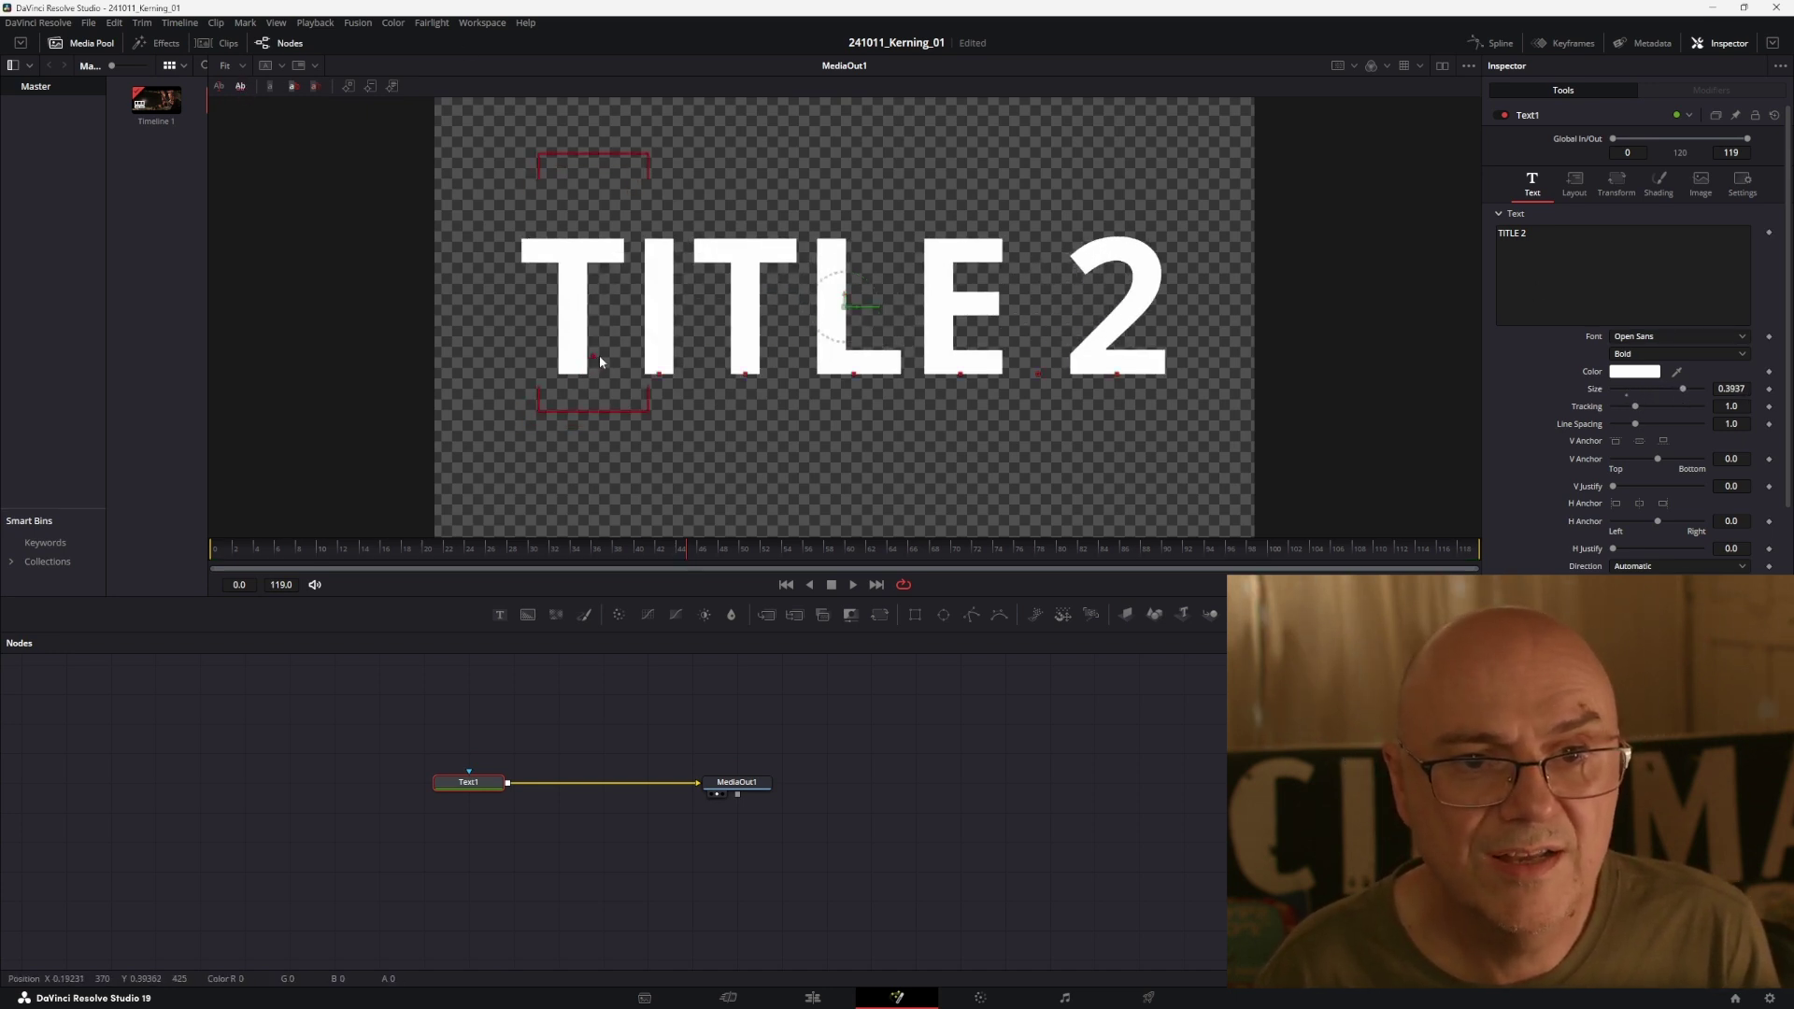
Reposition the T and I letters and move the L slightly left
drag(592, 368, 656, 416)
drag(850, 369, 832, 369)
click(812, 996)
Move the Fusion Composition clip later on V2, just after the V1 footage clip
drag(1082, 801, 980, 805)
click(814, 899)
drag(1035, 833, 1164, 848)
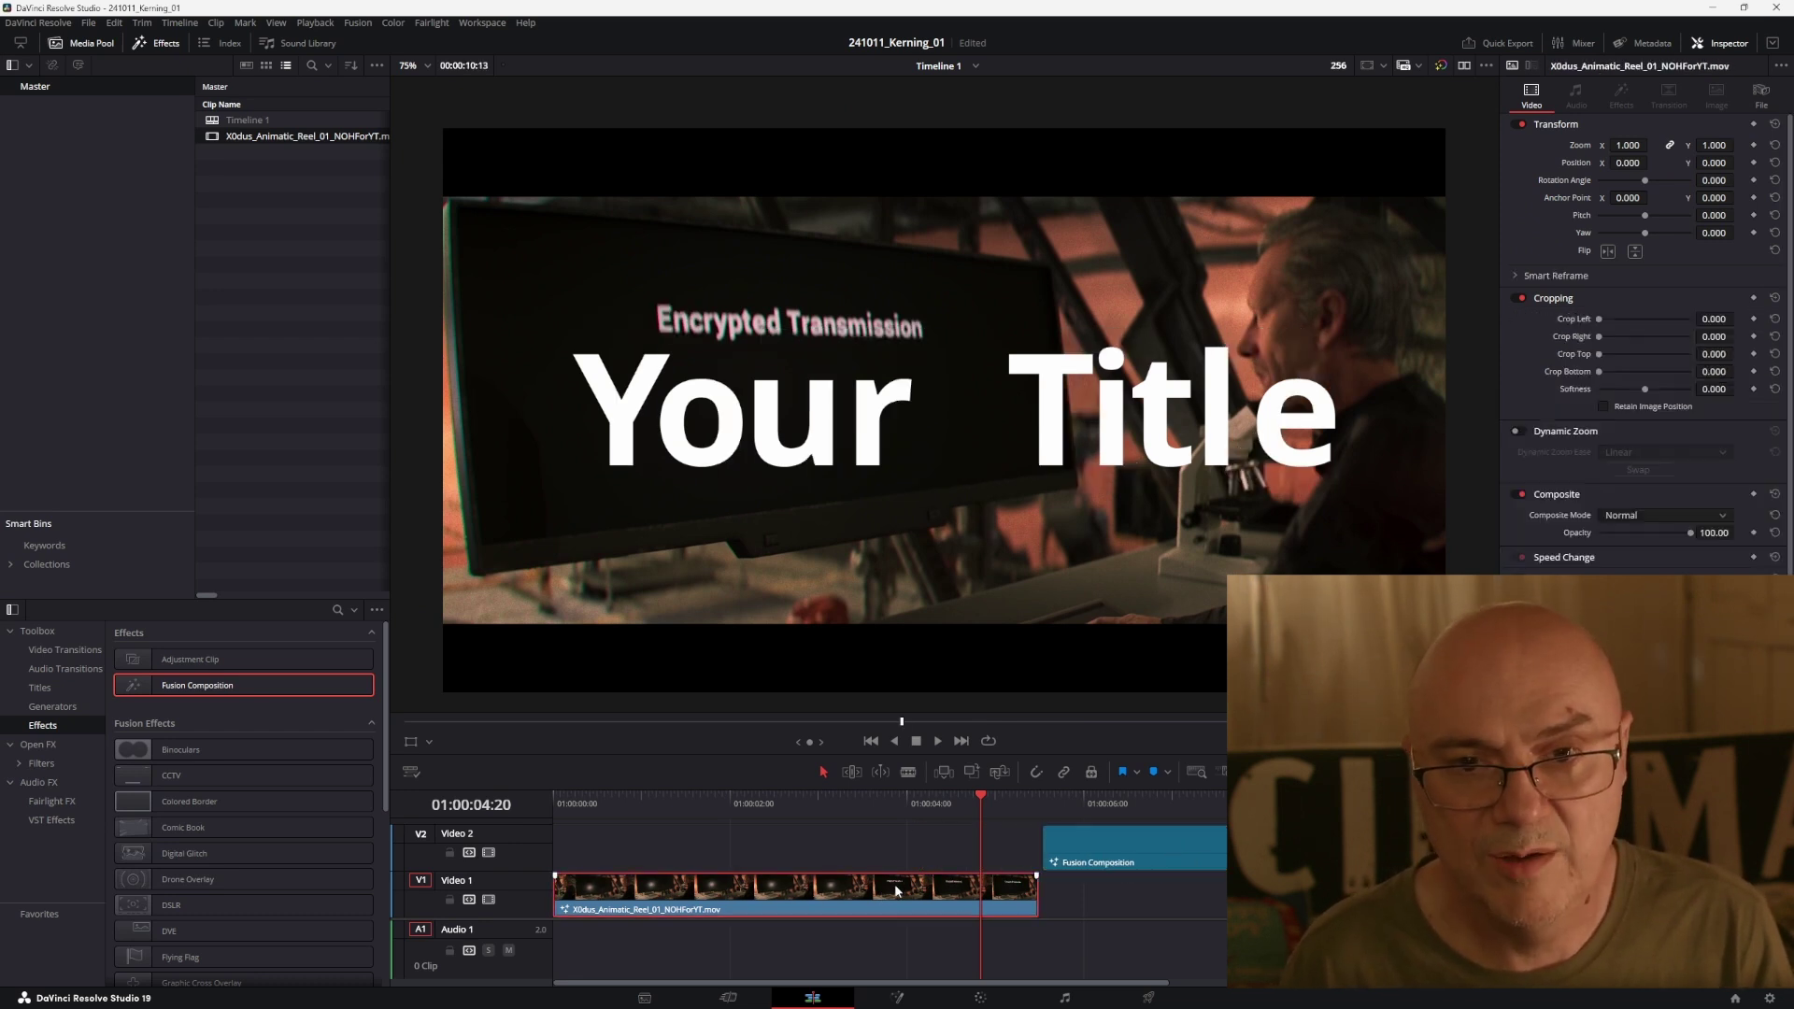